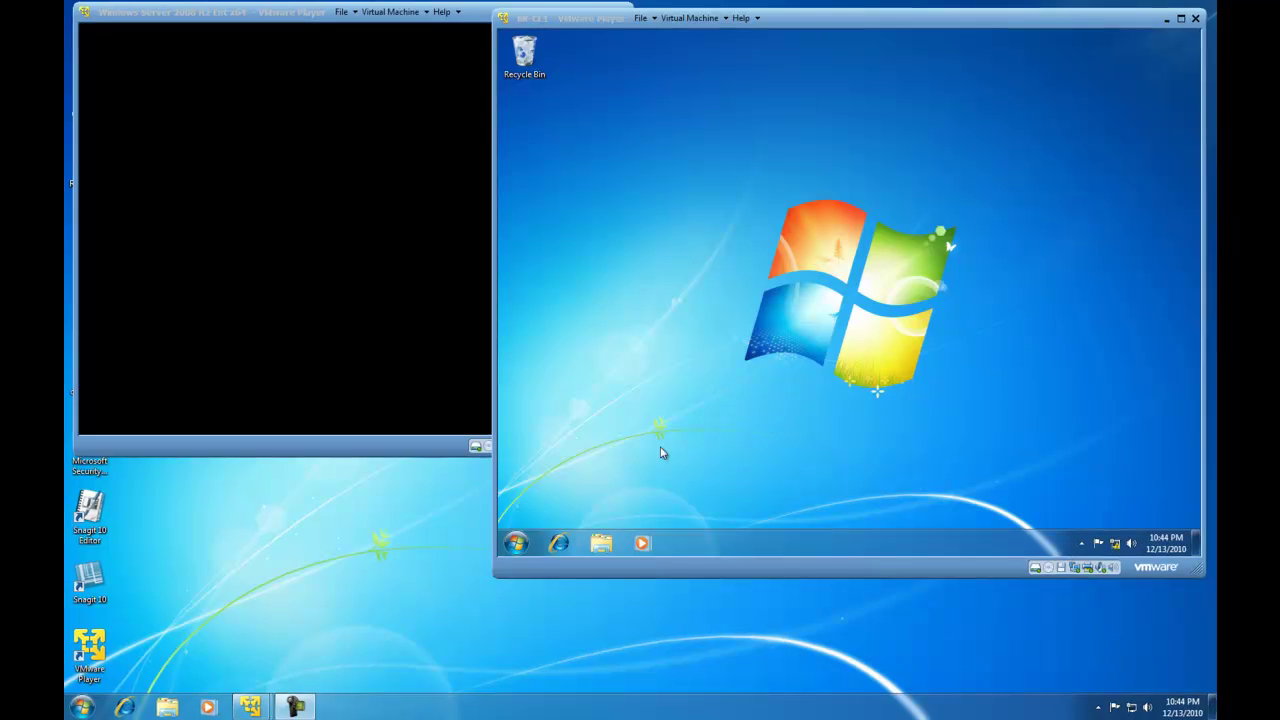
Open Disk Management within the Computer Management console of the BK-CL1 virtual machine
{"action": "left_click", "coordinate": [520, 546]}
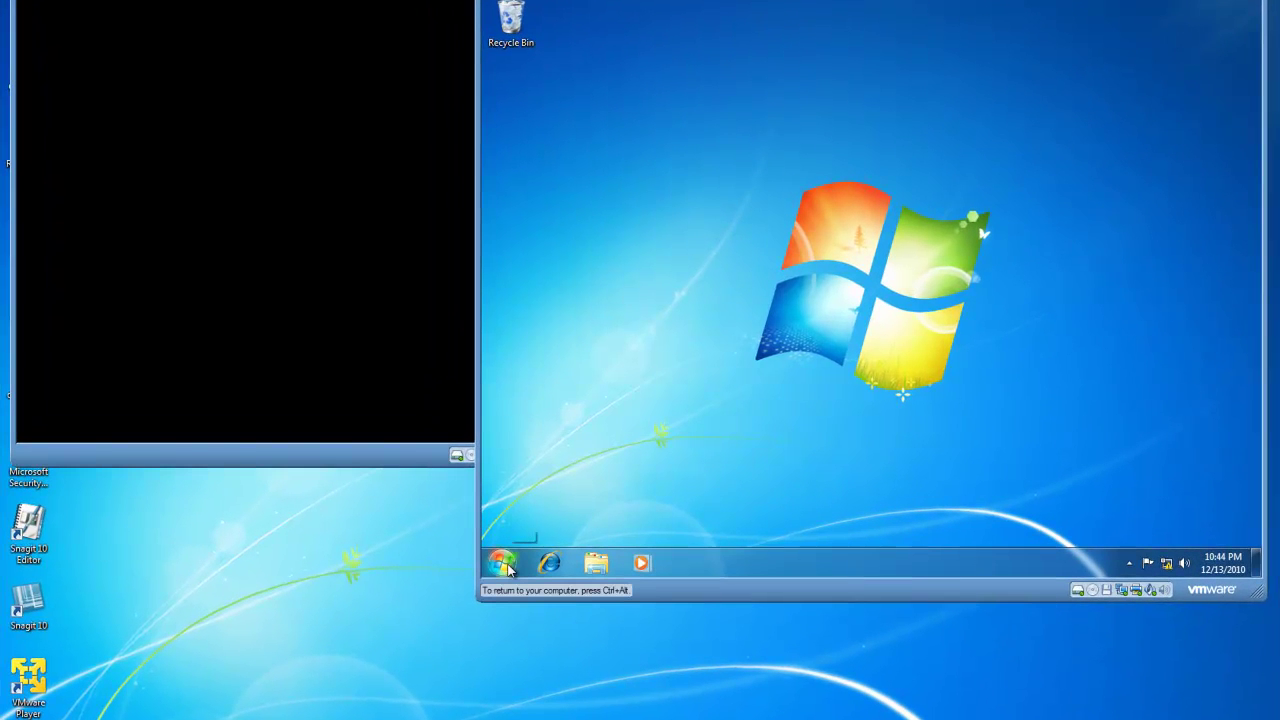
{"action": "left_click", "coordinate": [503, 564]}
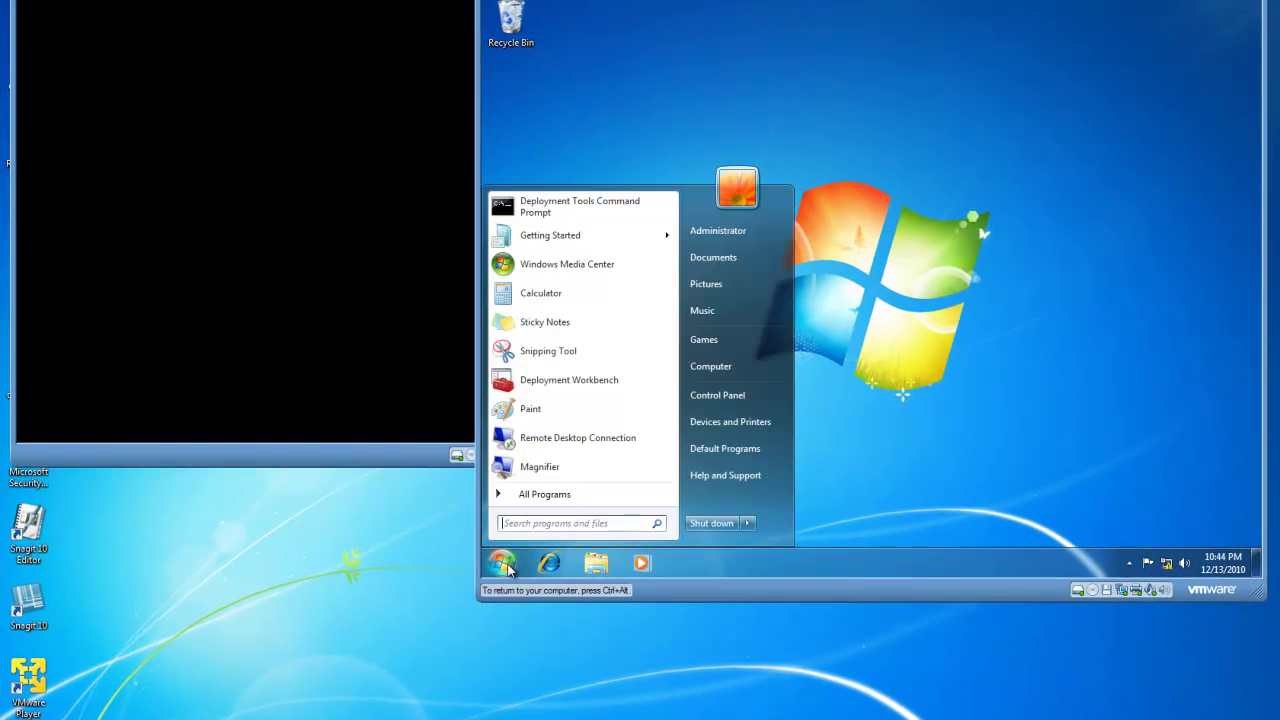
{"action": "left_click", "coordinate": [716, 395]}
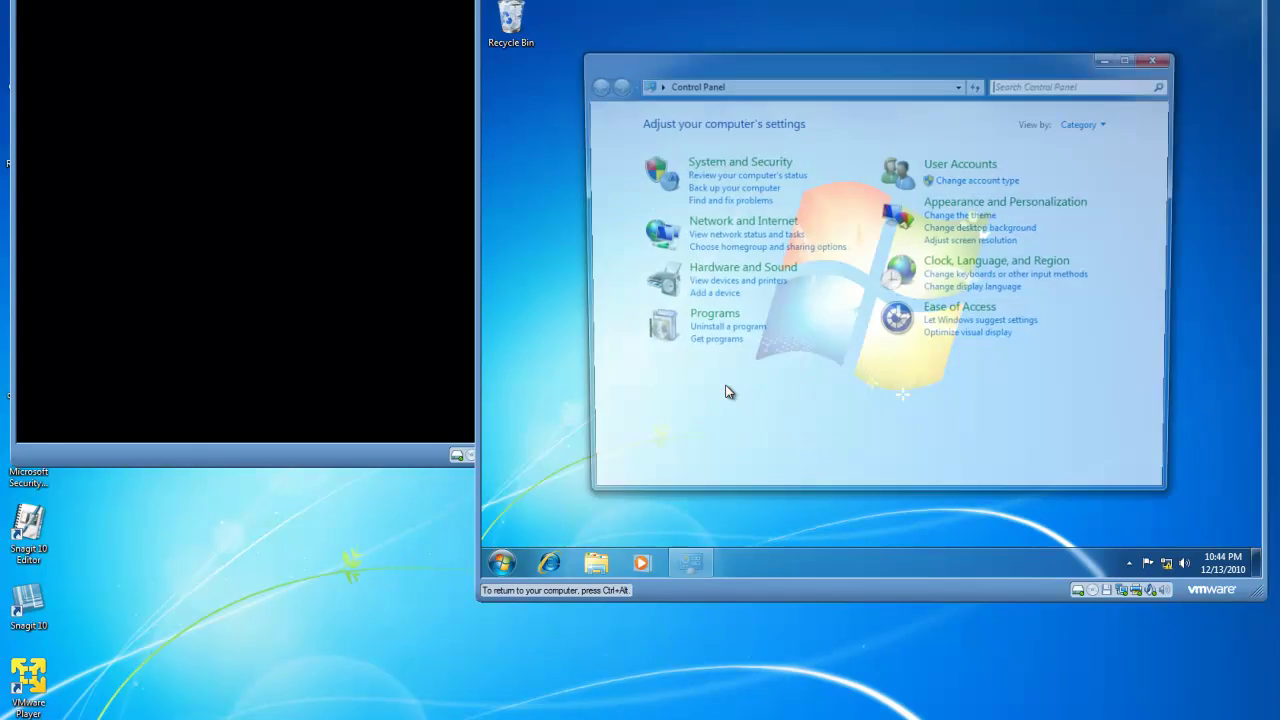
{"action": "left_click", "coordinate": [750, 166]}
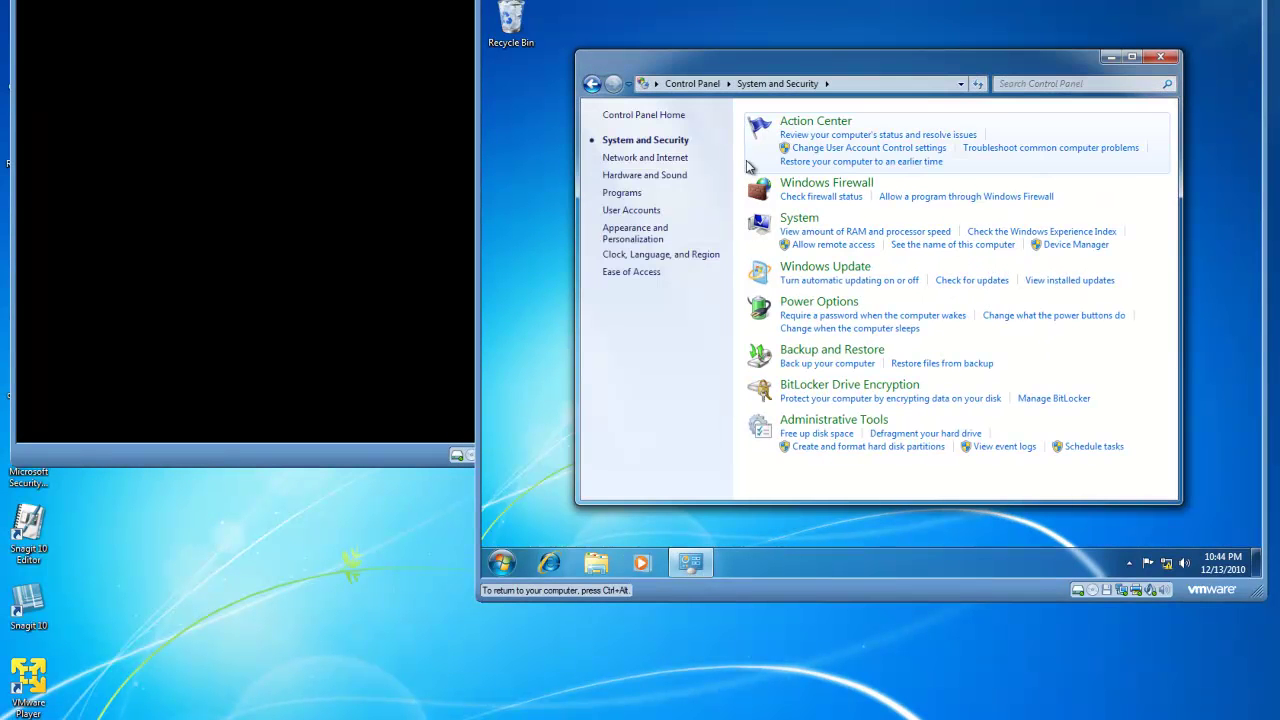
{"action": "left_click", "coordinate": [847, 424]}
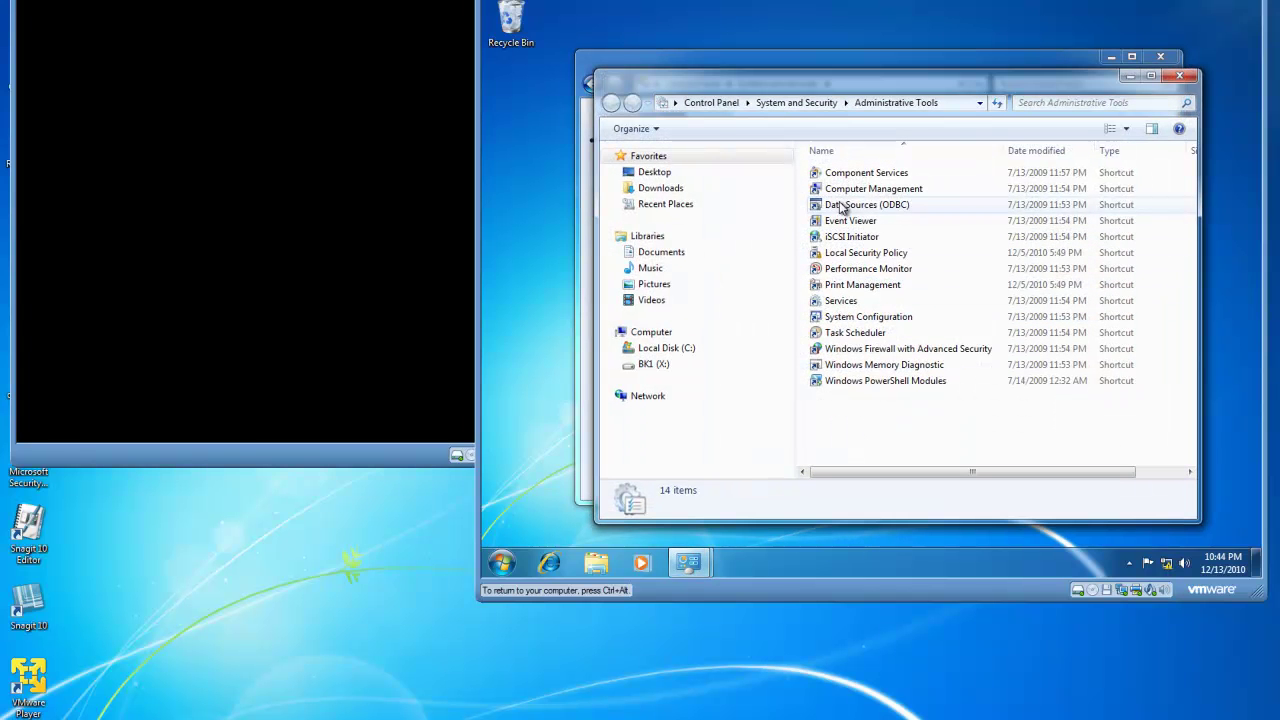
{"action": "double_click", "coordinate": [848, 190]}
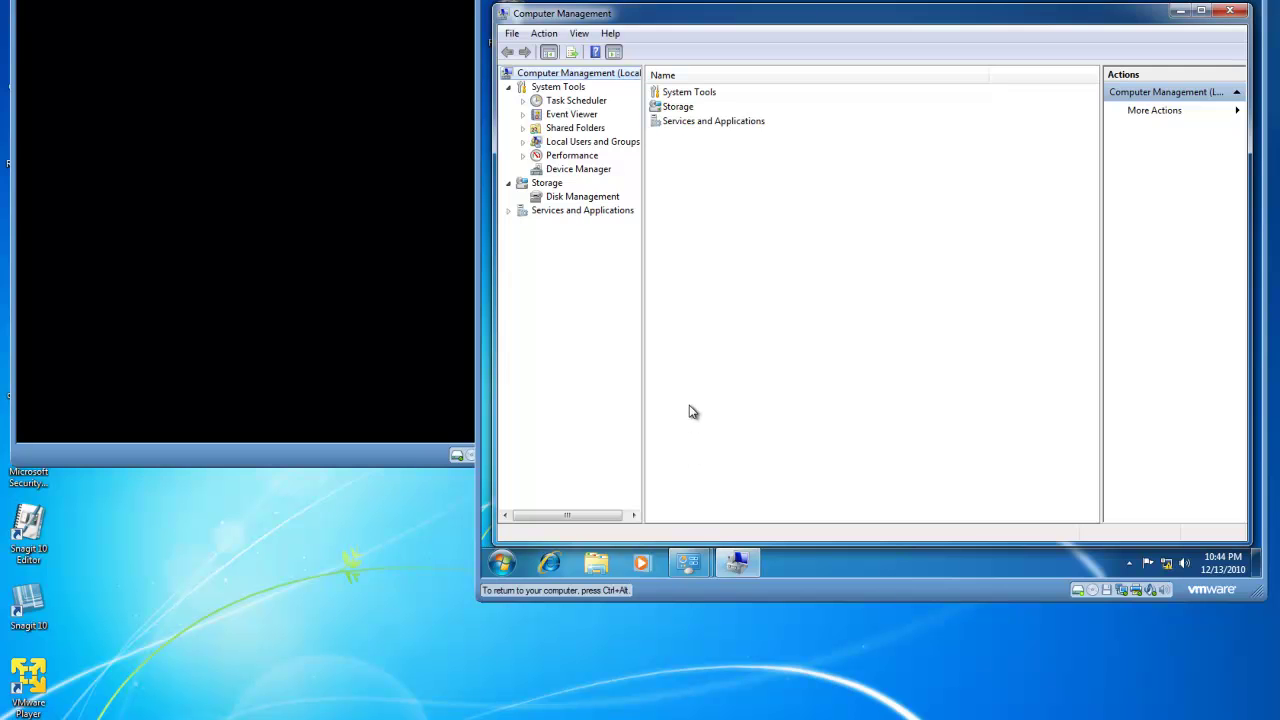
{"action": "left_click", "coordinate": [590, 198]}
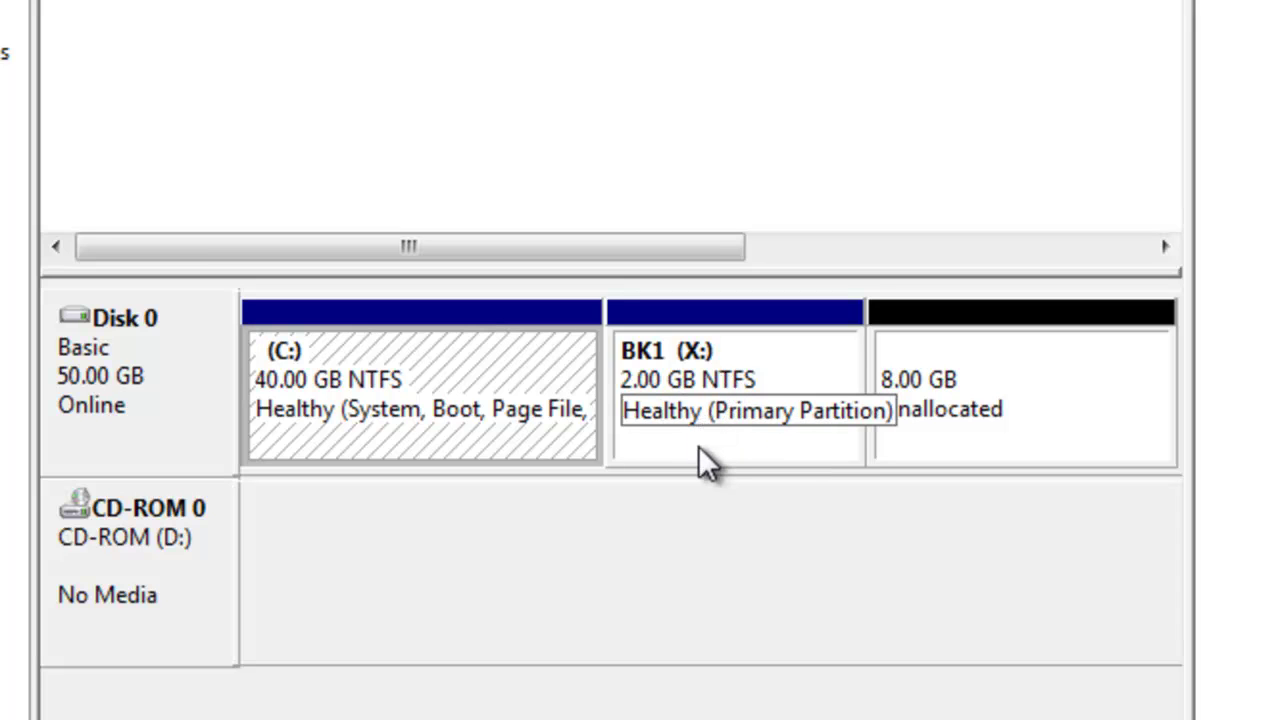
Shrink the BK1 (X:) volume on Disk 0 by 1024 MB
{"action": "left_click", "coordinate": [787, 363]}
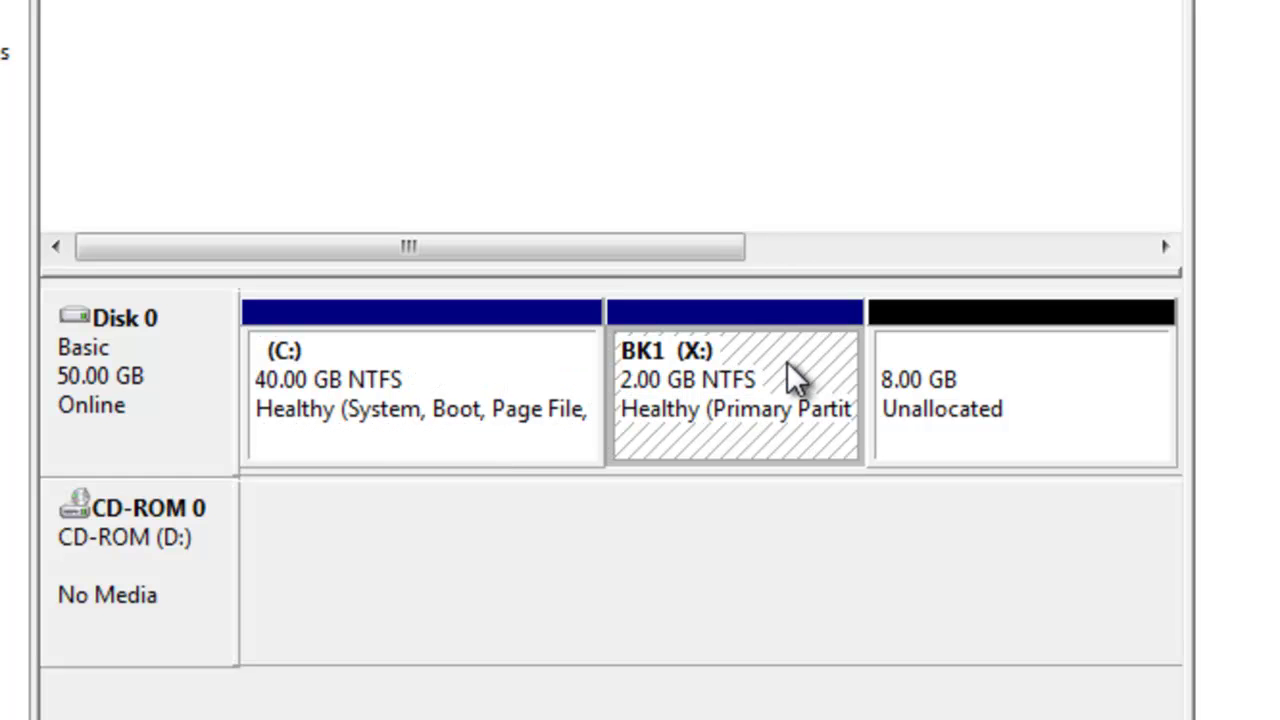
{"action": "right_click", "coordinate": [787, 363]}
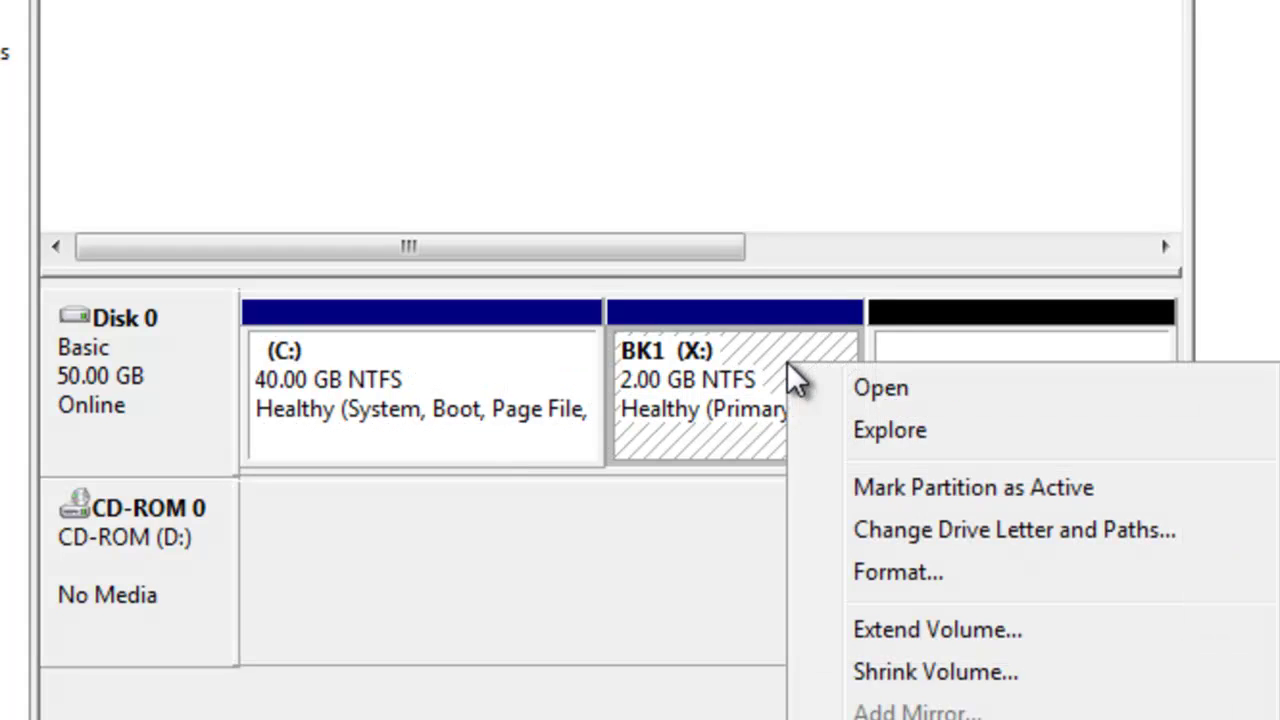
{"action": "left_click", "coordinate": [878, 672]}
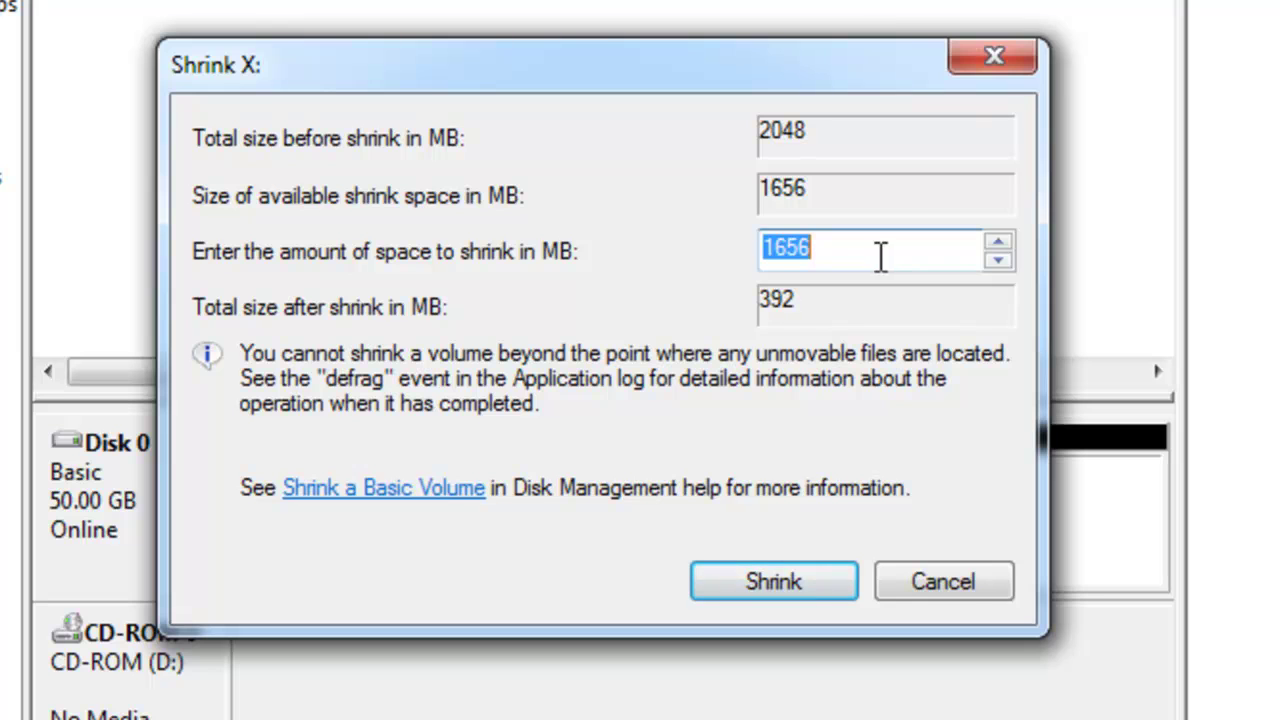
{"action": "type", "text": "1024"}
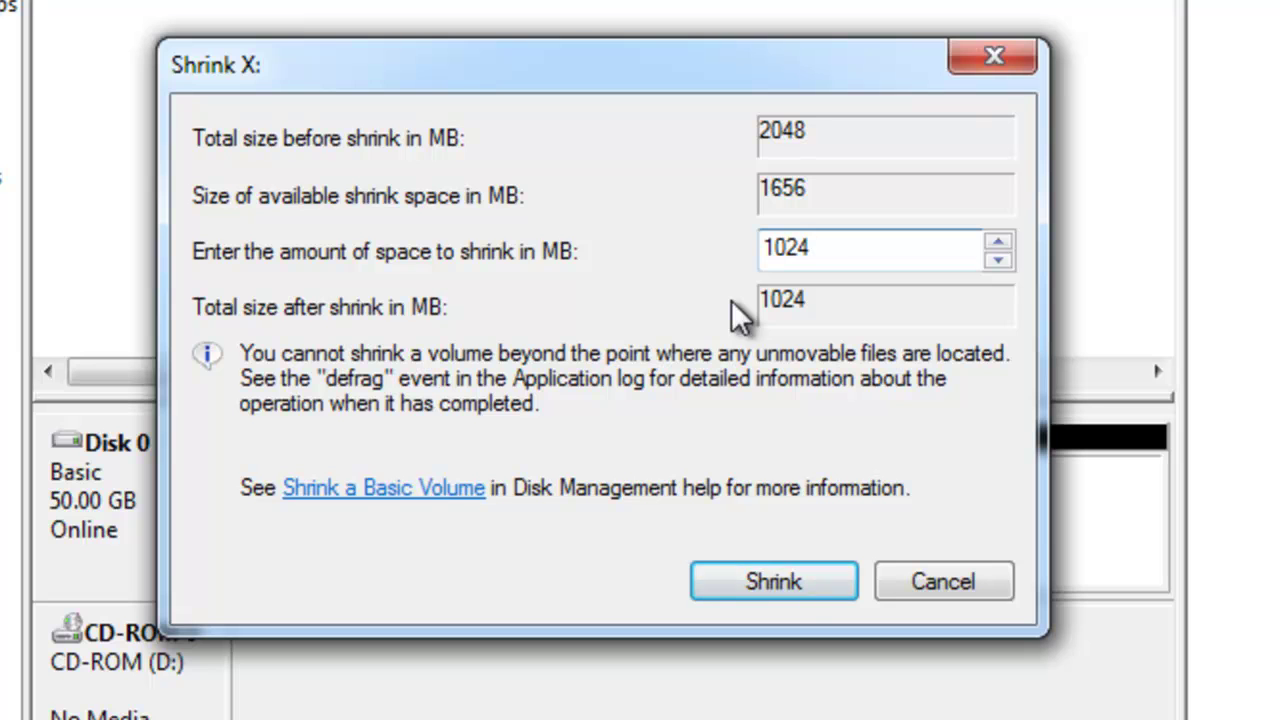
{"action": "left_click", "coordinate": [761, 579]}
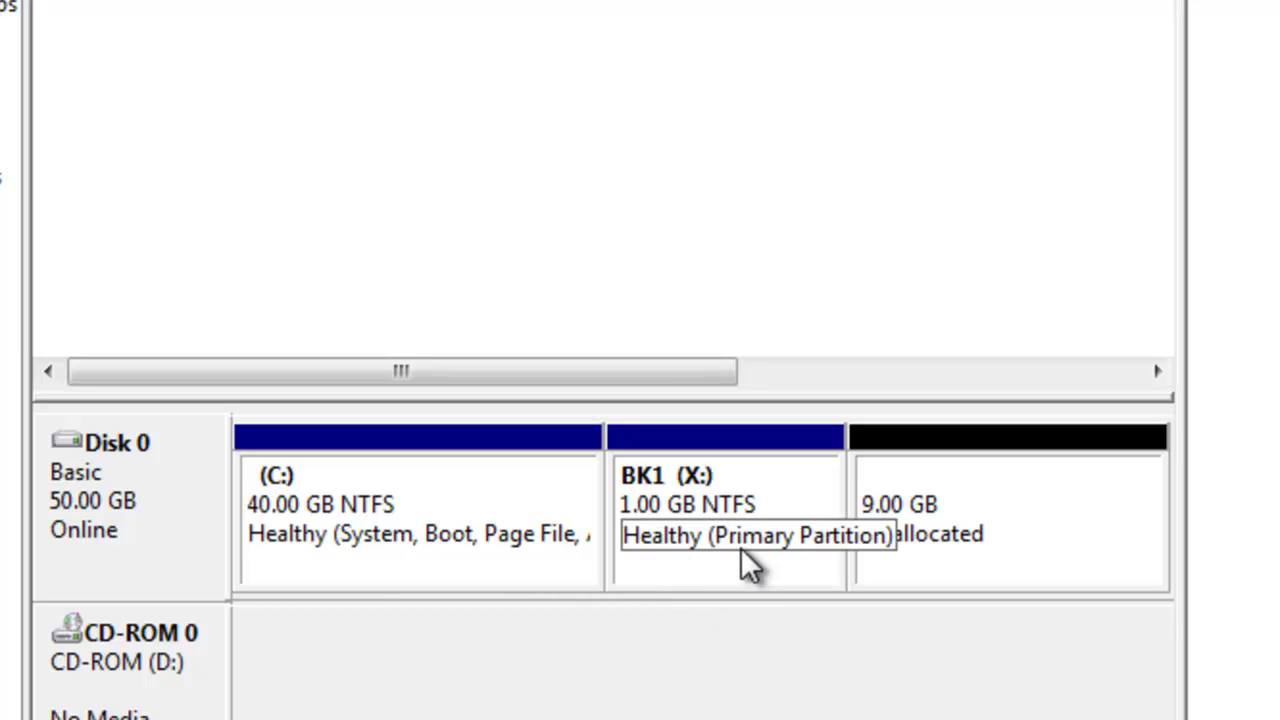
Start a new simple volume in Disk 0's unallocated space and set its size to 1024 MB
{"action": "right_click", "coordinate": [1004, 505]}
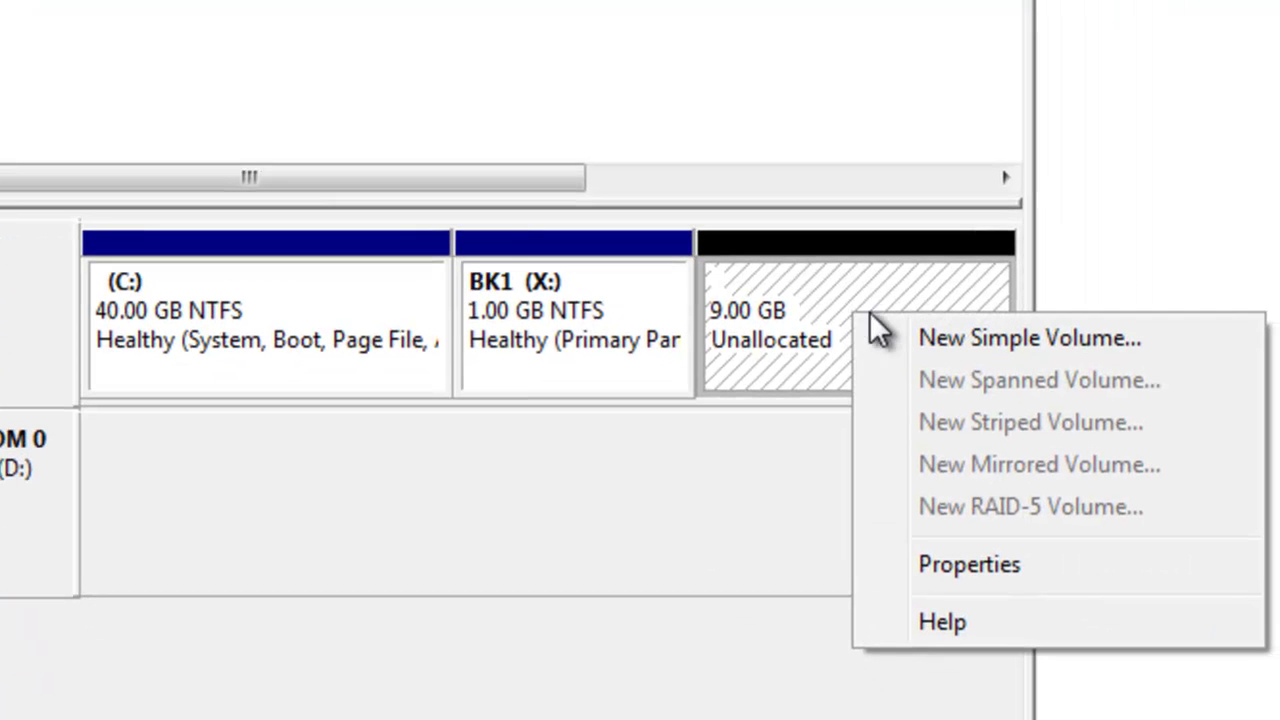
{"action": "left_click", "coordinate": [916, 338]}
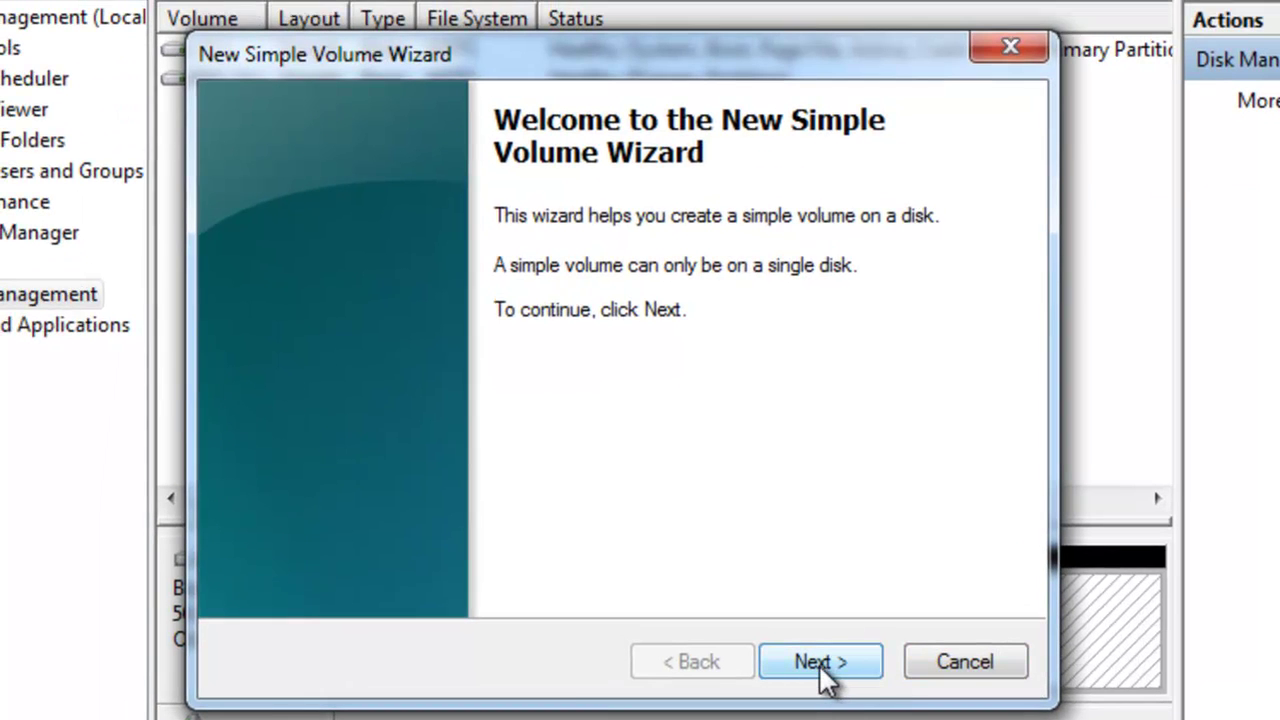
{"action": "left_click", "coordinate": [820, 665]}
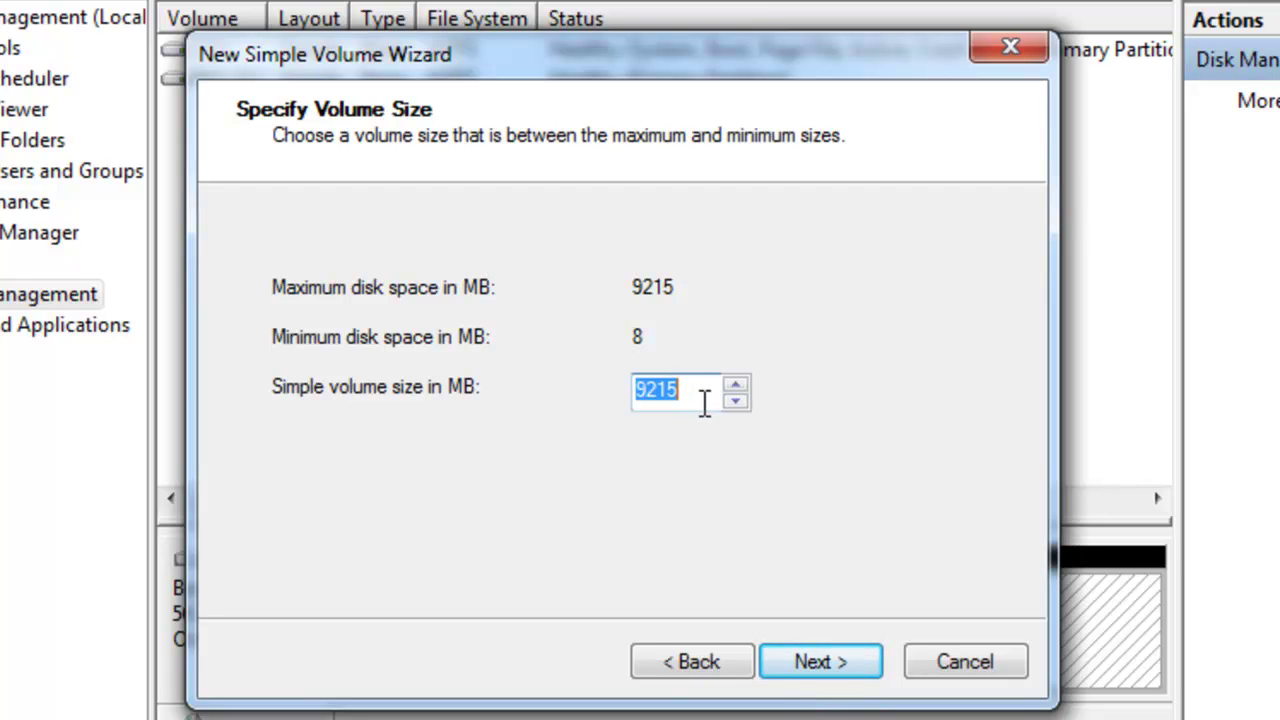
{"action": "type", "text": "1024"}
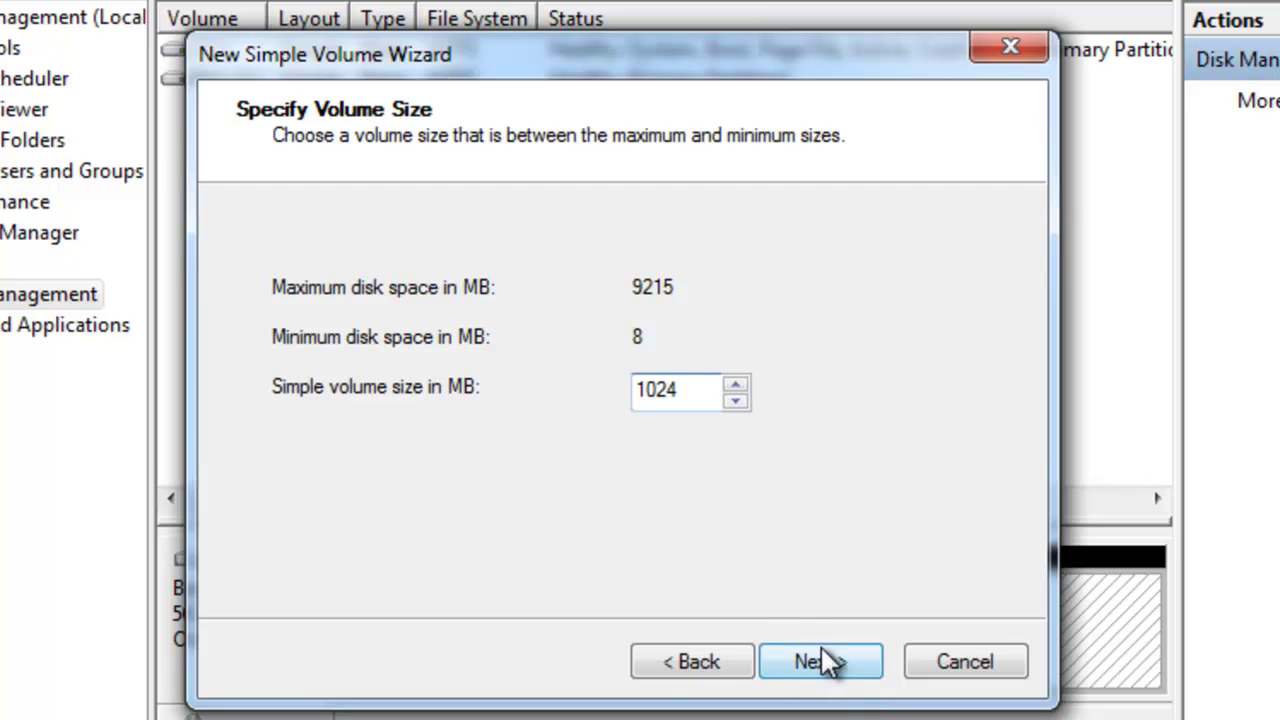
{"action": "left_click", "coordinate": [821, 667]}
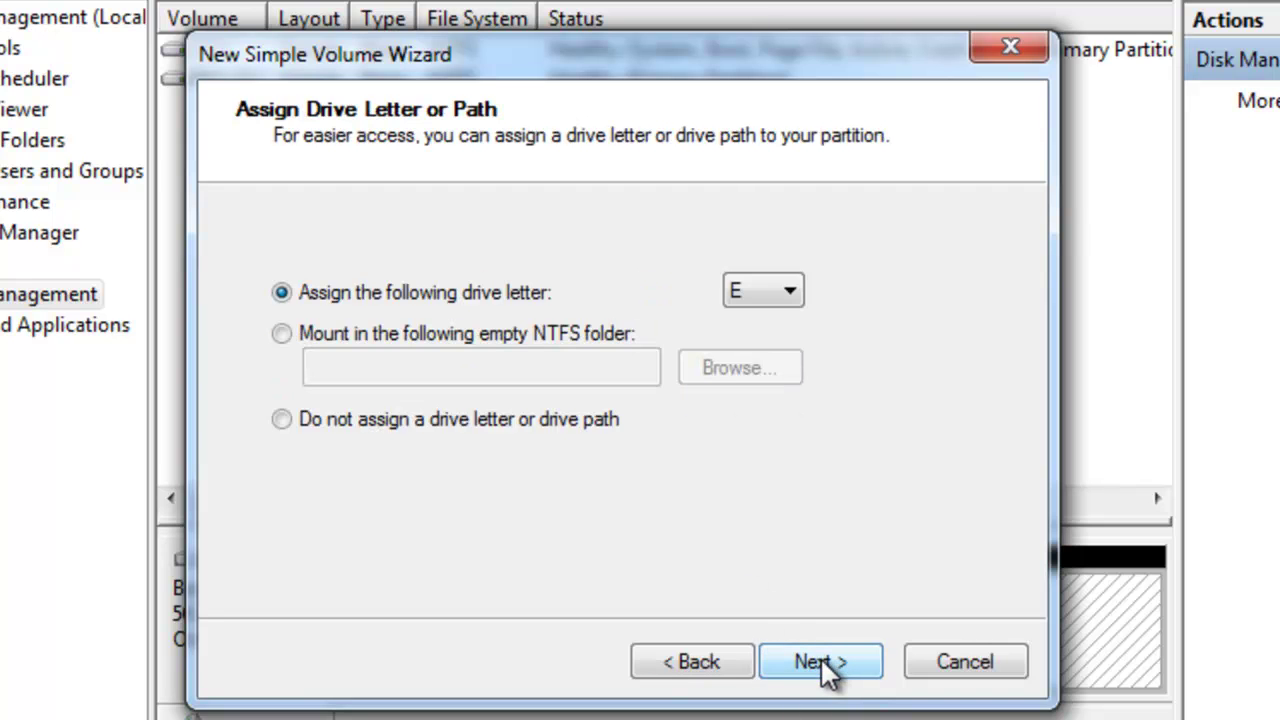
Assign drive letter Y to the new volume
{"action": "left_click", "coordinate": [786, 291]}
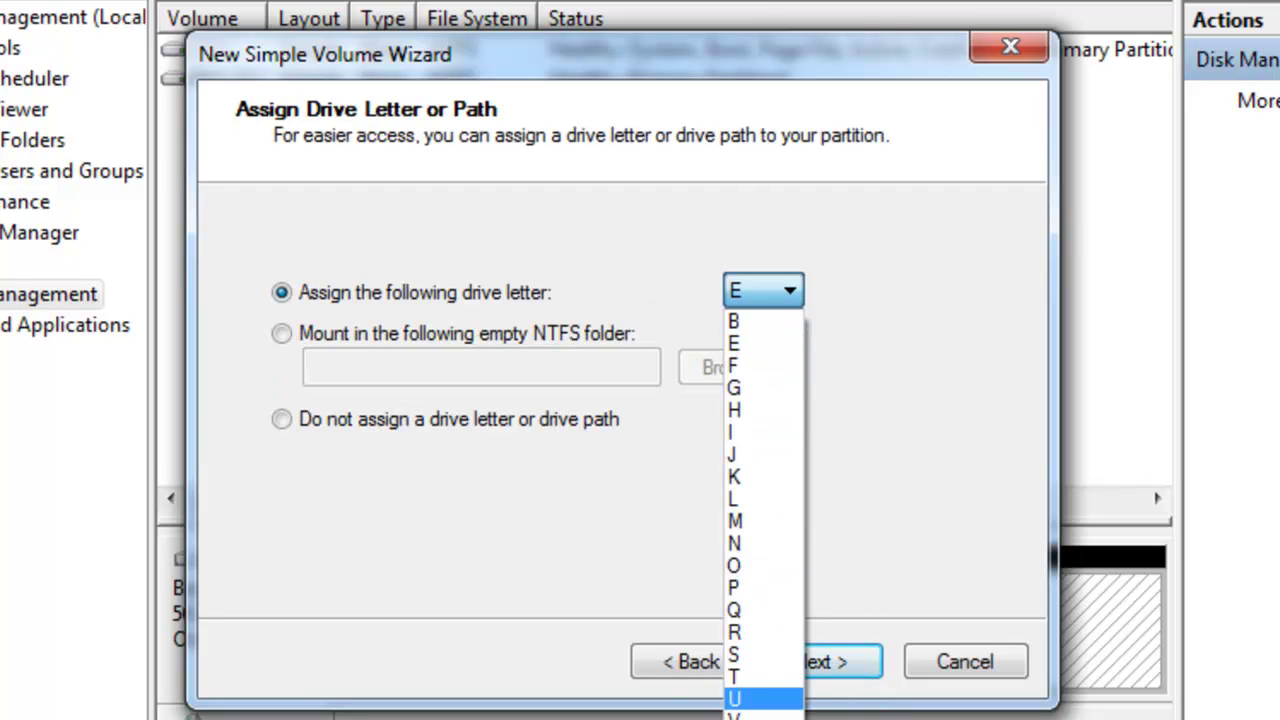
{"action": "key", "text": "y"}
{"action": "key", "text": "Return"}
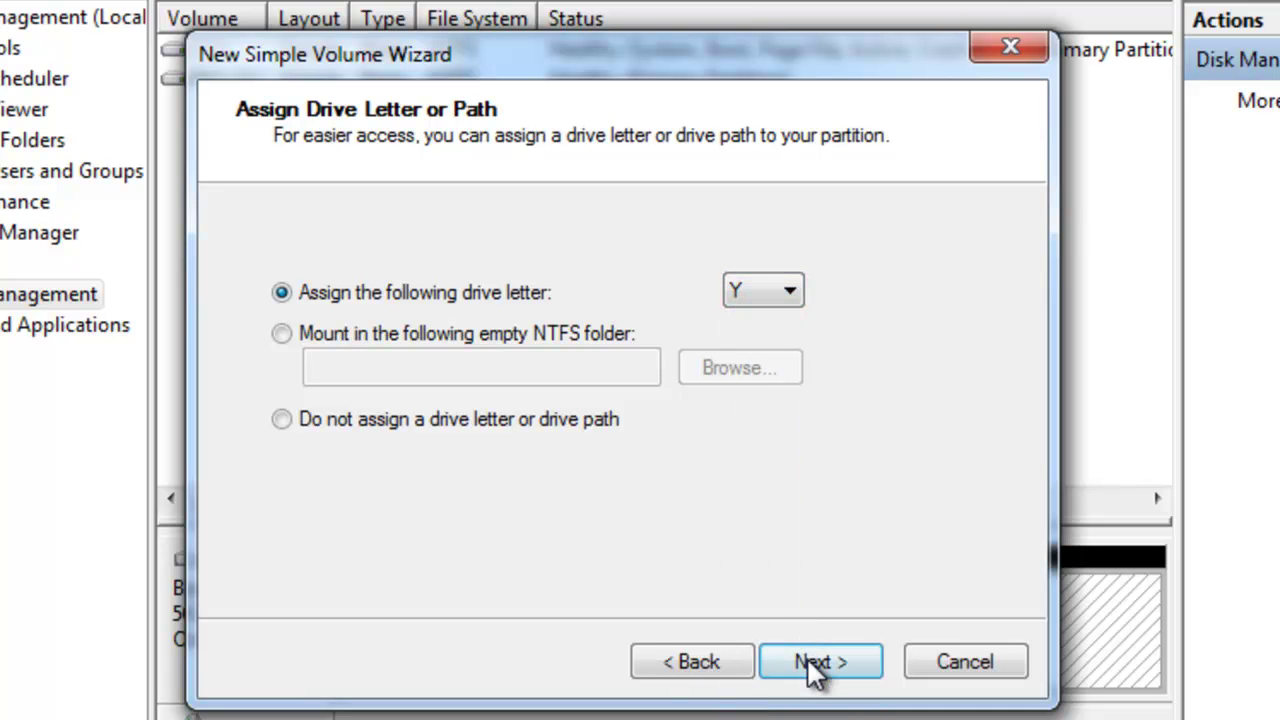
{"action": "left_click", "coordinate": [815, 668]}
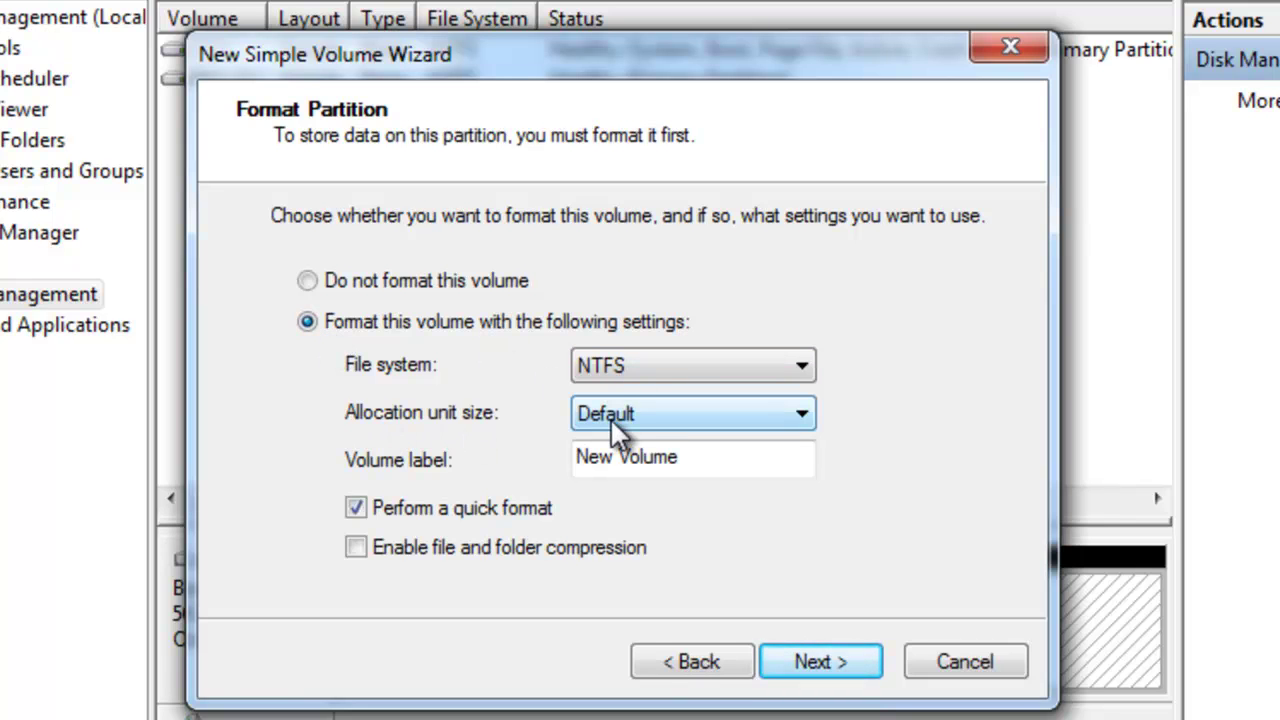
Label the new volume BK2, keep the NTFS quick format with default allocation unit size, and finish creating it
{"action": "left_click", "coordinate": [725, 457]}
{"action": "double_click", "coordinate": [725, 457]}
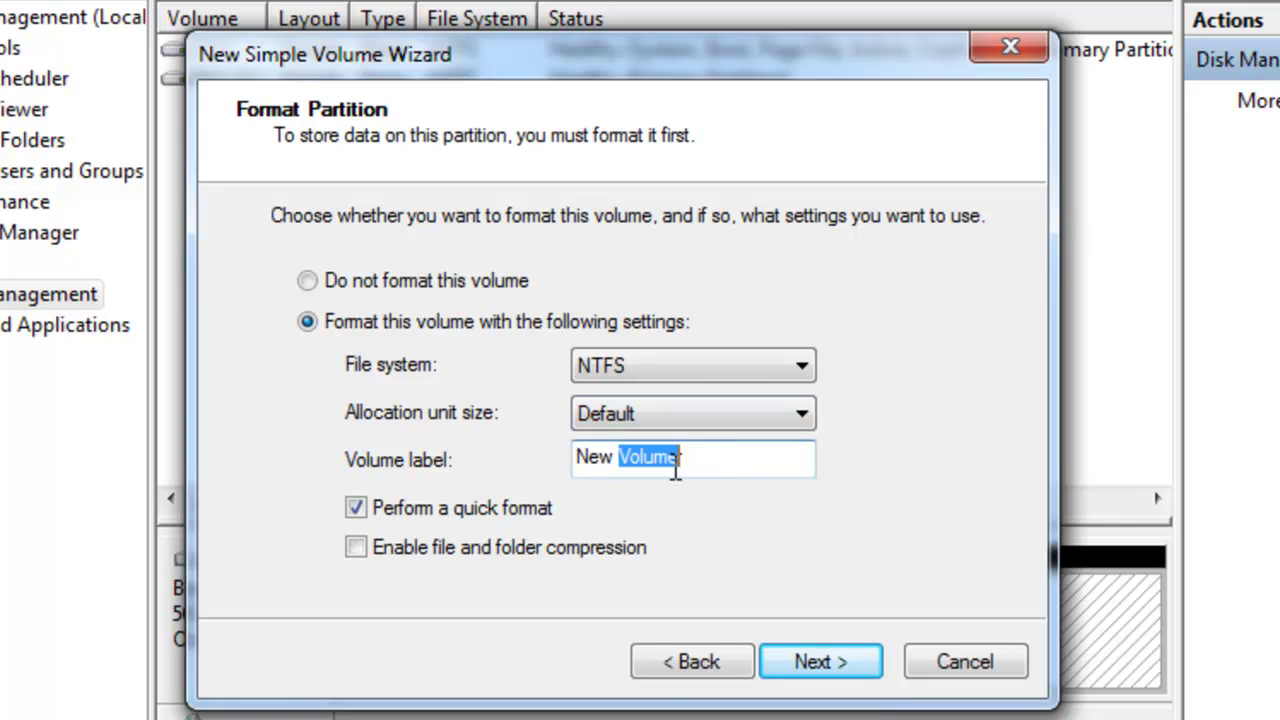
{"action": "left_click_drag", "start_coordinate": [676, 470], "coordinate": [563, 476]}
{"action": "type", "text": "B"}
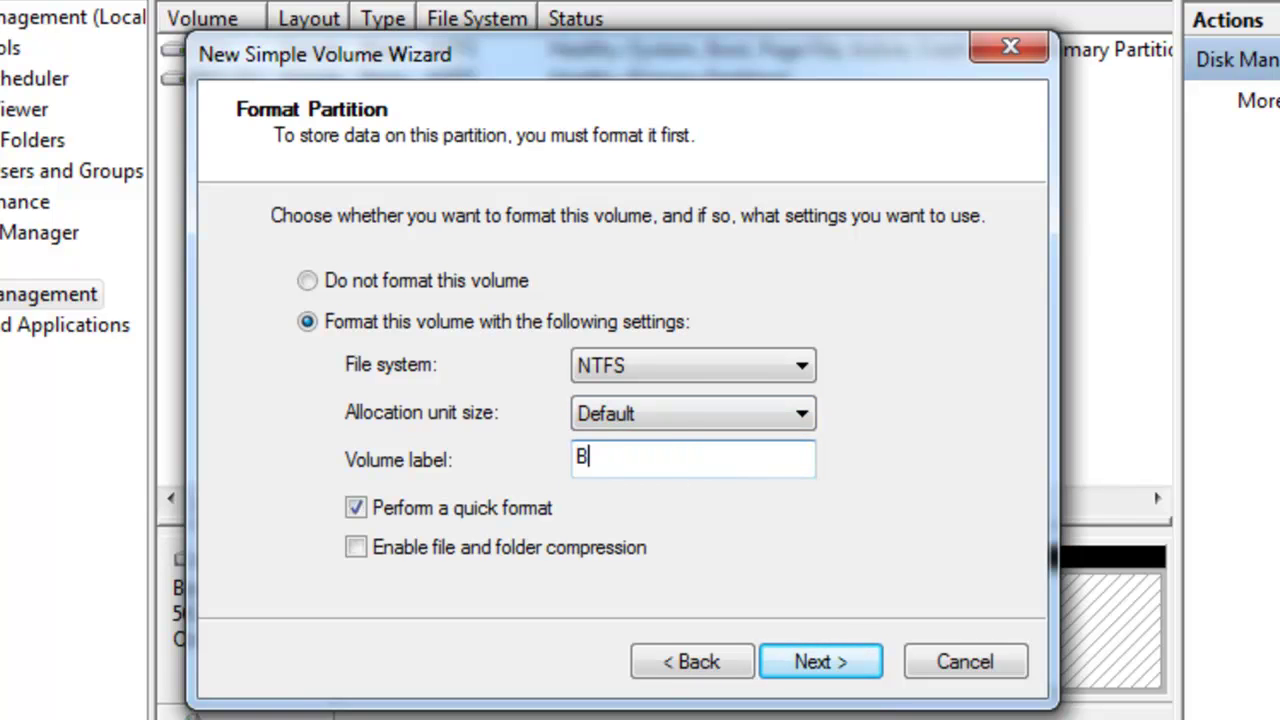
{"action": "type", "text": "K2"}
{"action": "left_click", "coordinate": [803, 659]}
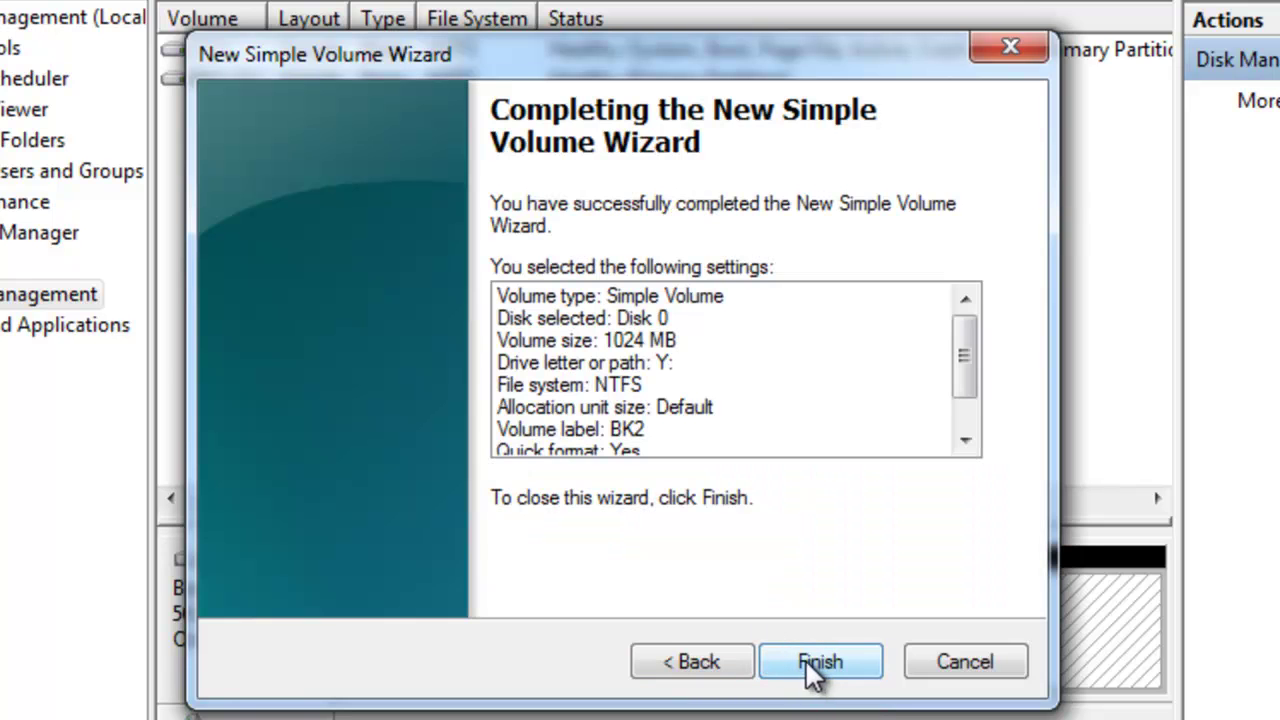
{"action": "left_click", "coordinate": [805, 659]}
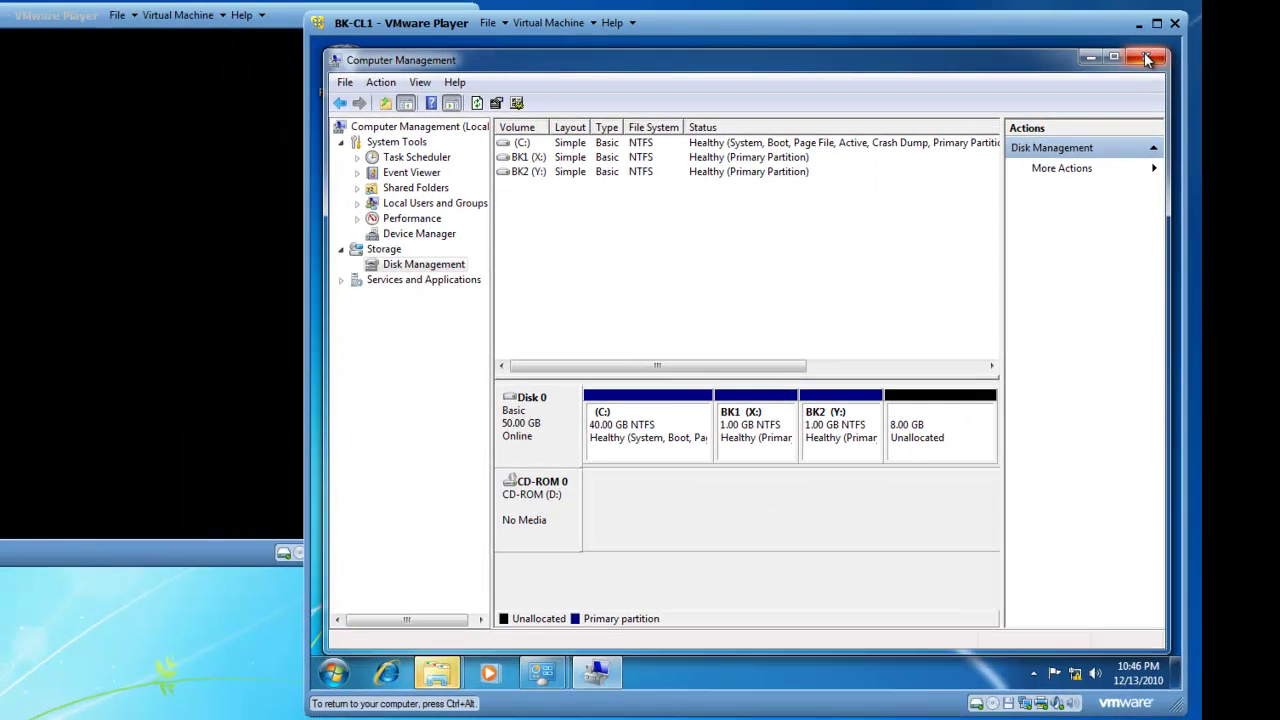
Close Computer Management and the remaining Control Panel windows, declining to format drive E:, and release input from the virtual machine
{"action": "left_click", "coordinate": [1147, 58]}
{"action": "left_click", "coordinate": [873, 133]}
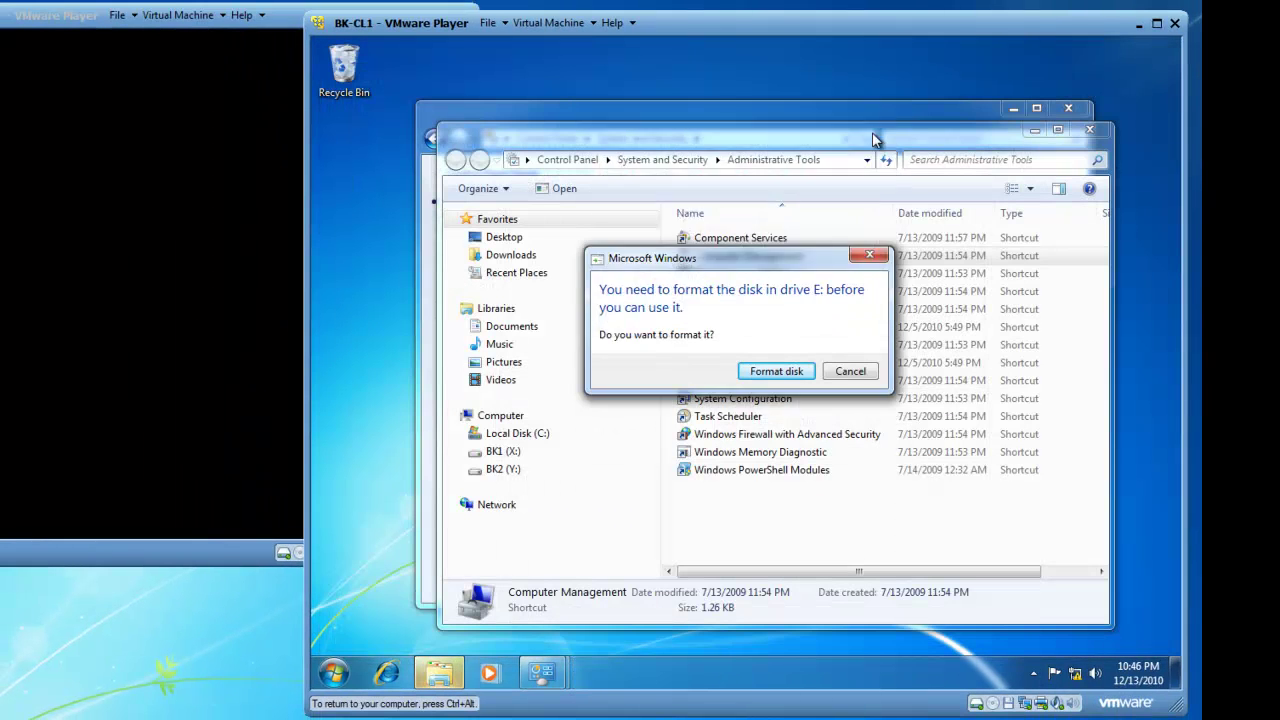
{"action": "left_click", "coordinate": [869, 255]}
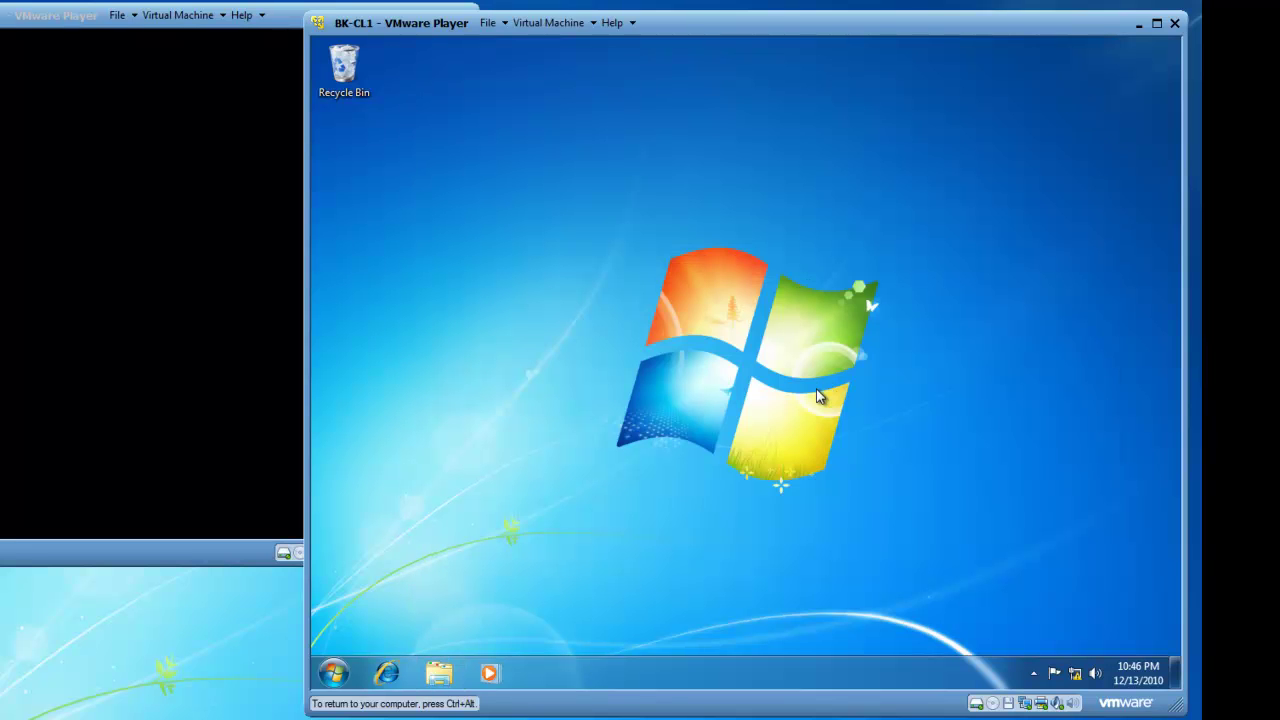
{"action": "key", "text": "ctrl+alt"}
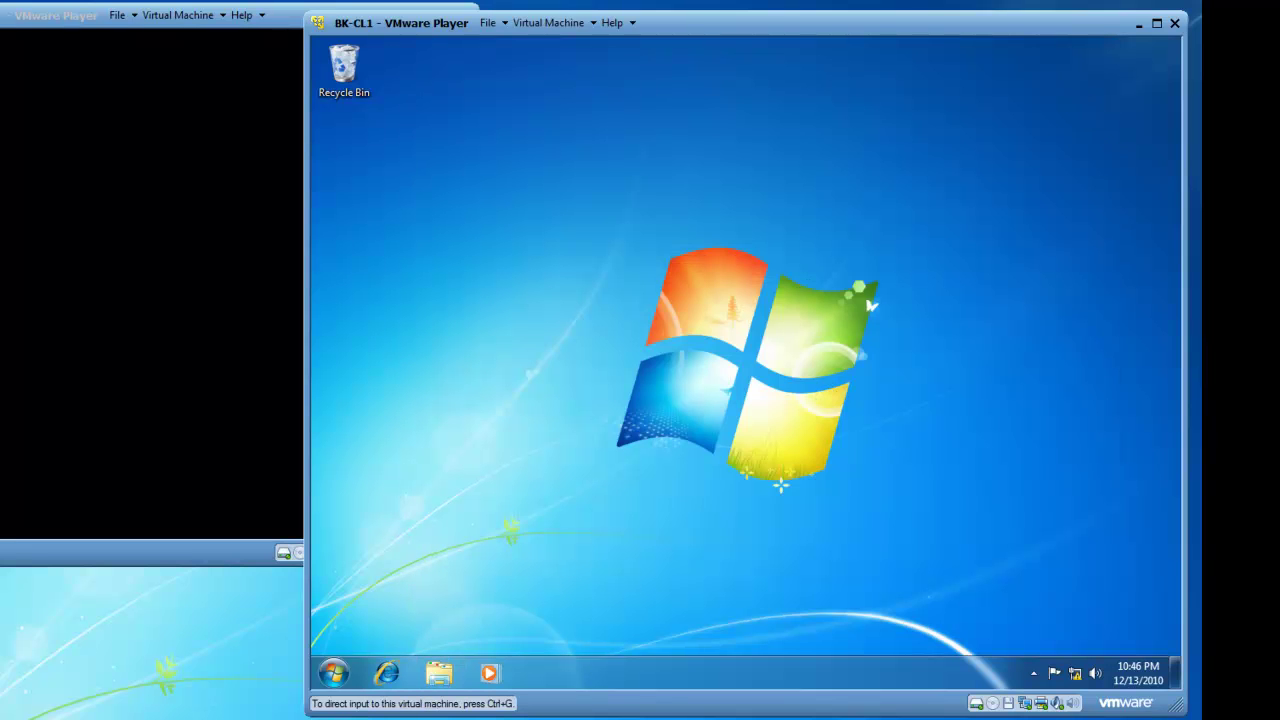
{"action": "left_click", "coordinate": [440, 675]}
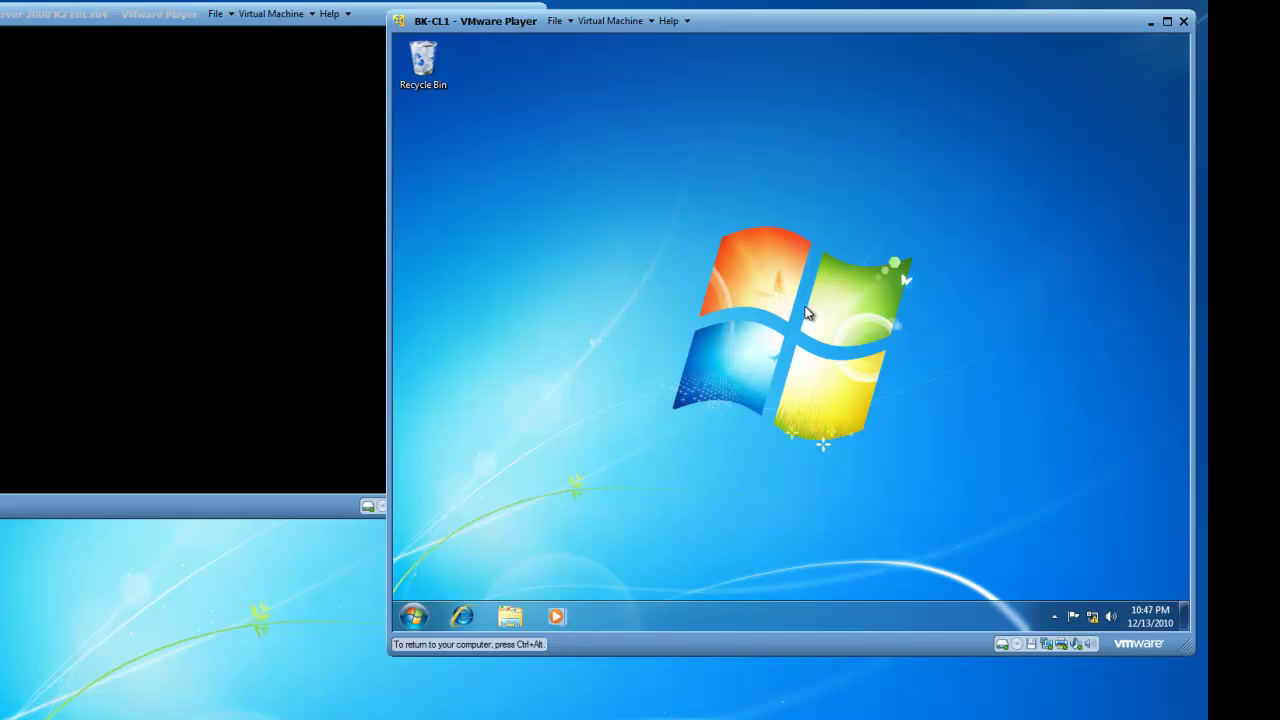
{"action": "key", "text": "ctrl+alt"}
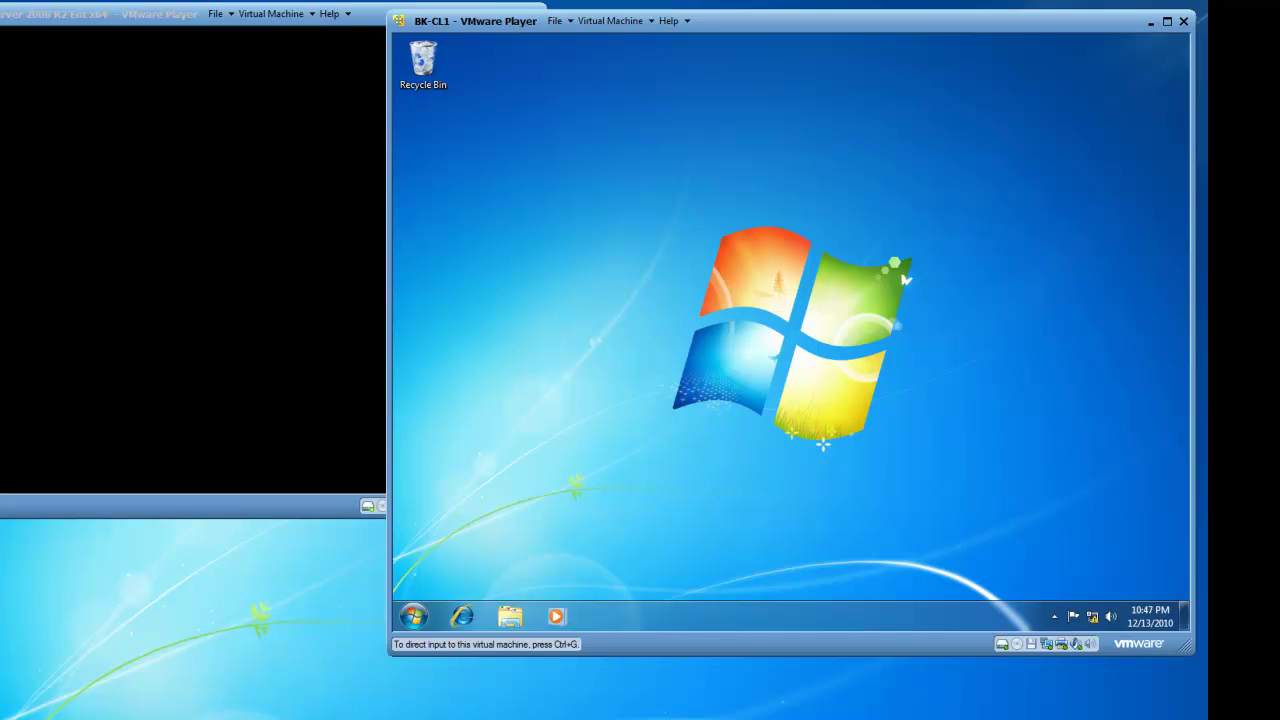